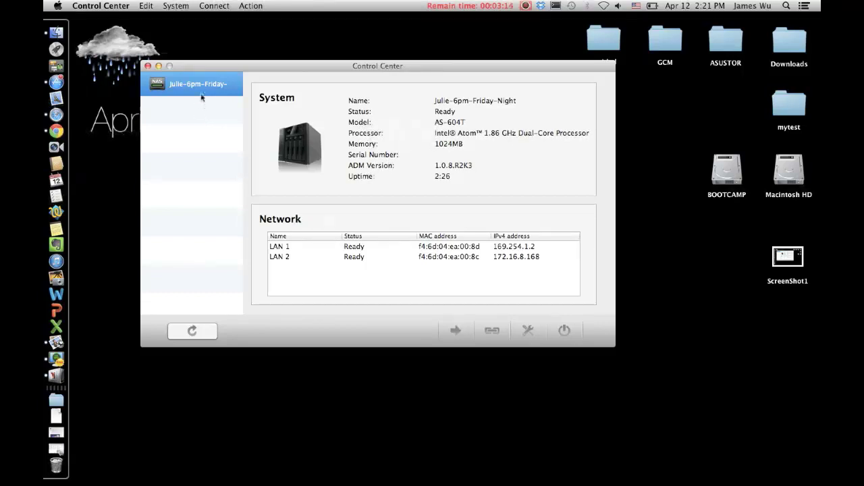
Step: Open the selected NAS's ADM sign-in page in Safari from Control Center
double_click(203, 89)
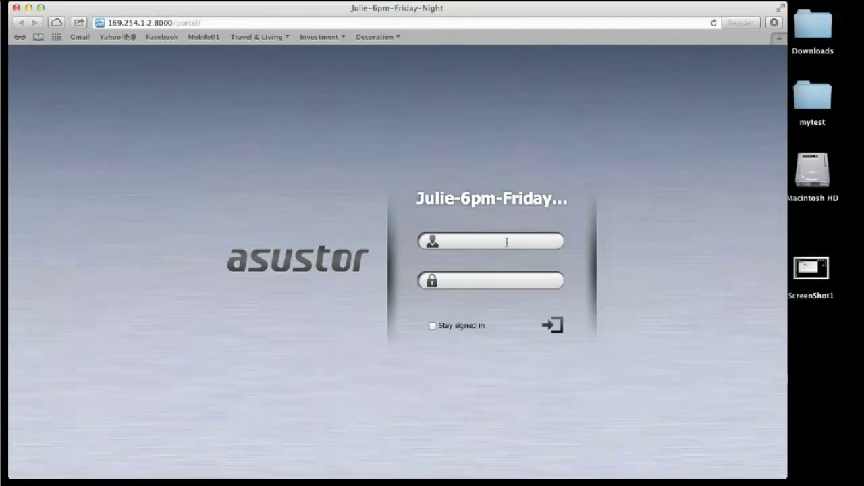
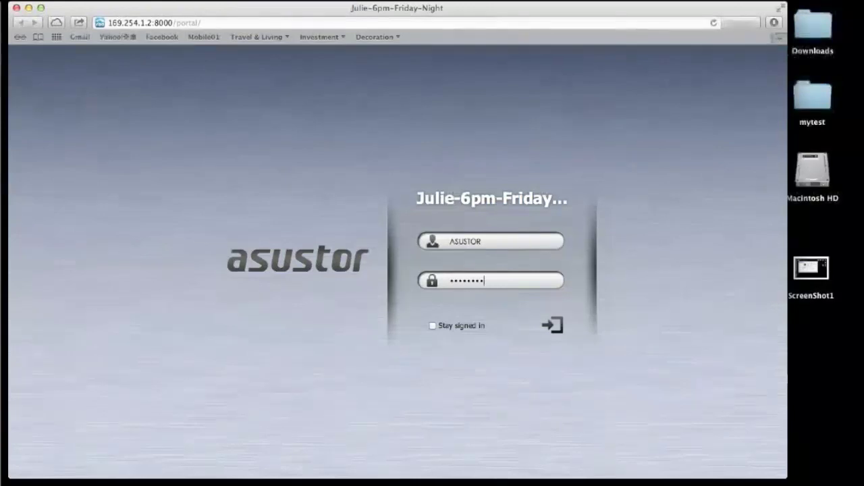
left_click(557, 326)
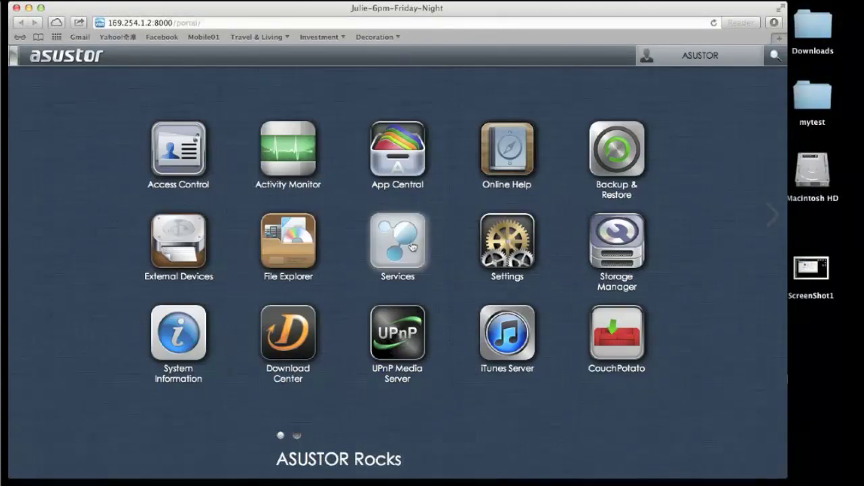
Step: Enable Mac file service (AFP) under Services > Mac OS X, apply, and accept the disconnect notice
left_click(412, 247)
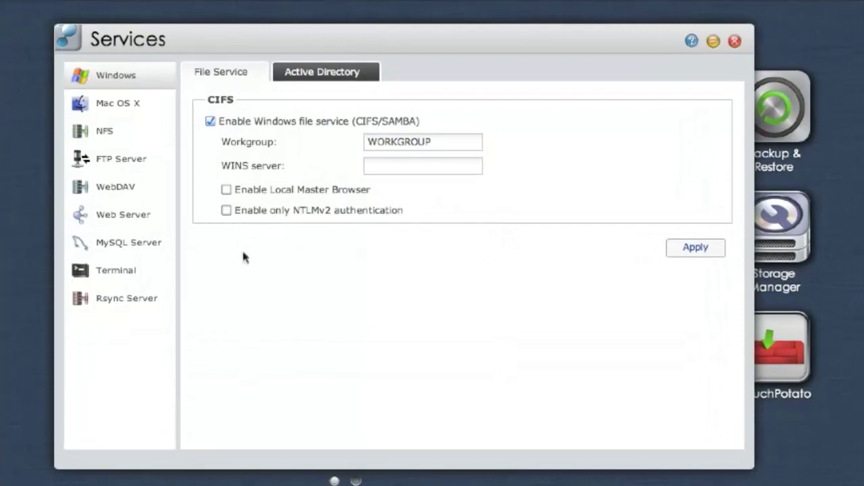
left_click(130, 115)
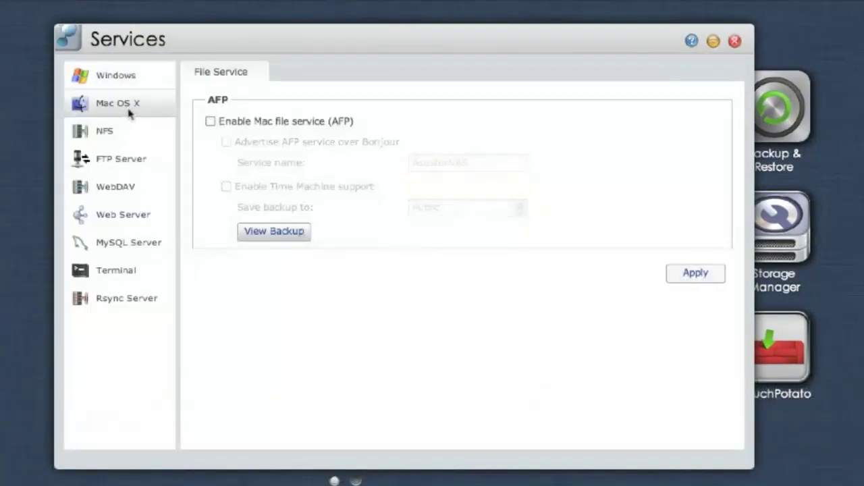
left_click(211, 122)
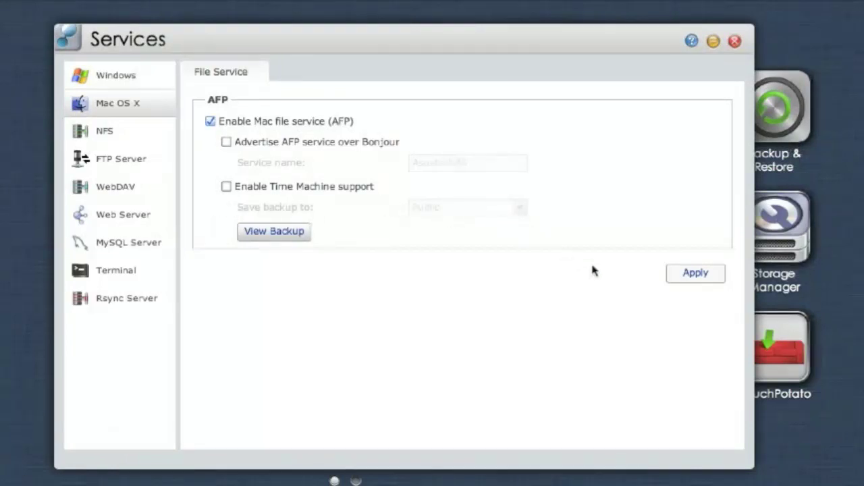
left_click(685, 282)
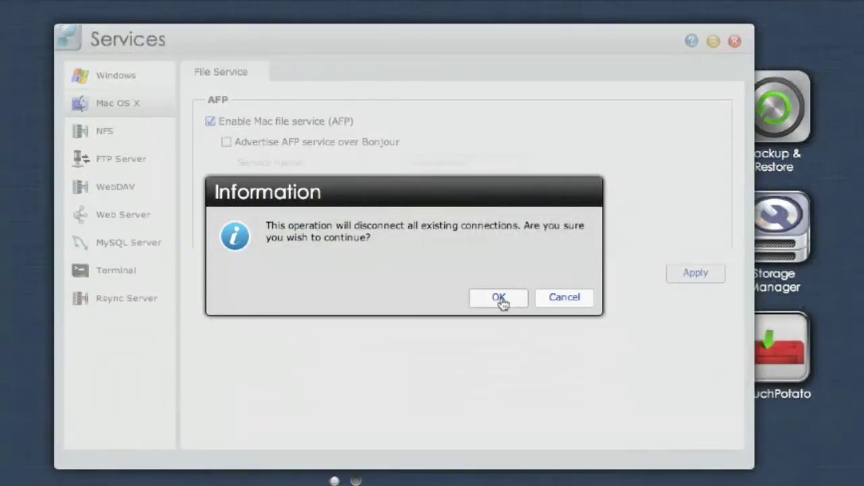
left_click(500, 301)
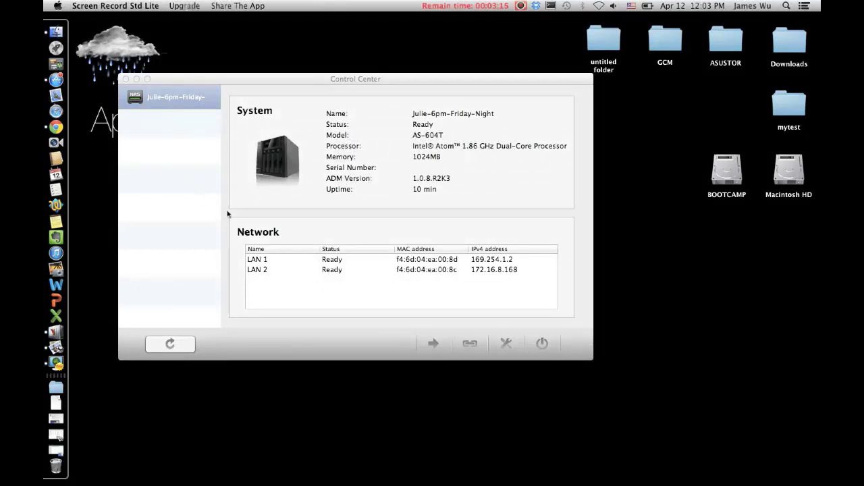
Step: Connect to the NAS's SMB address chosen from the Choose URL list, reaching the credentials prompt
left_click(472, 344)
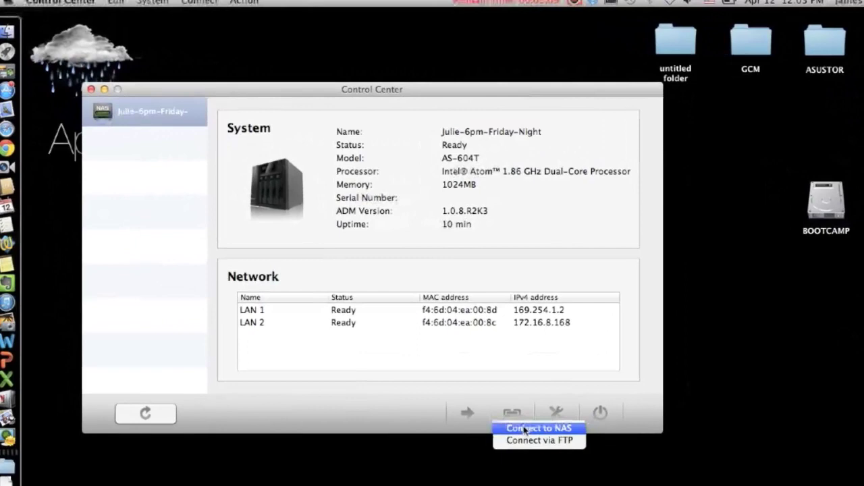
left_click(525, 429)
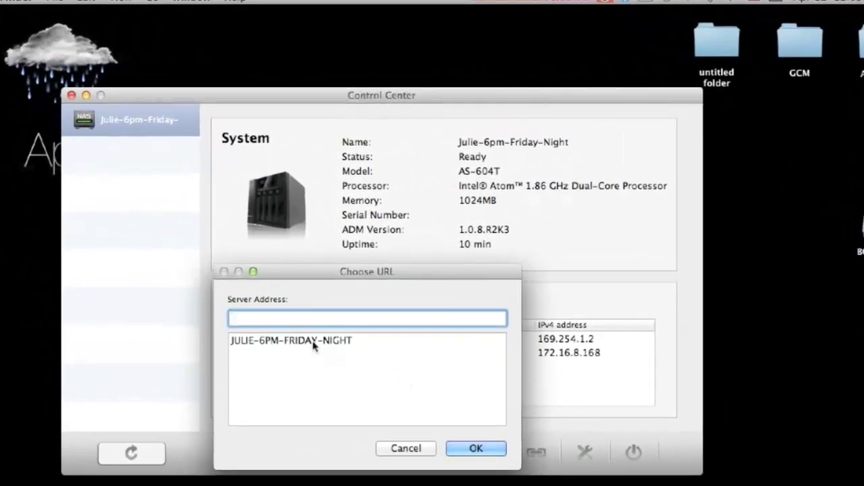
left_click(314, 345)
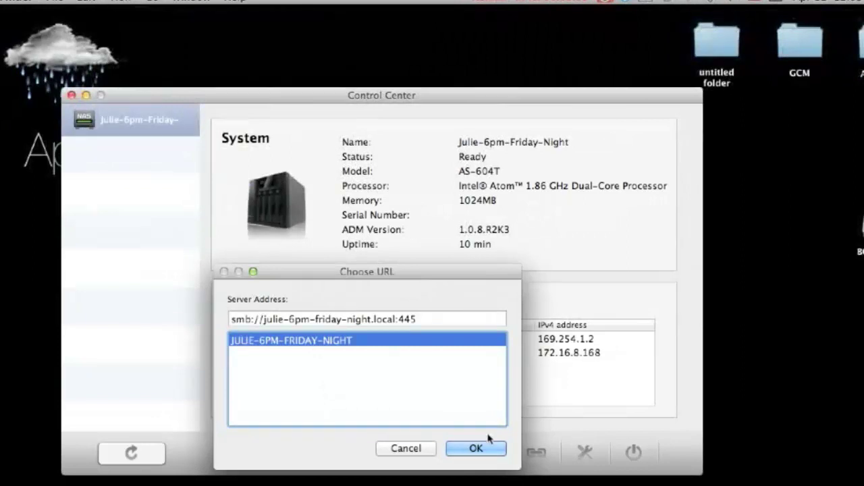
left_click(478, 448)
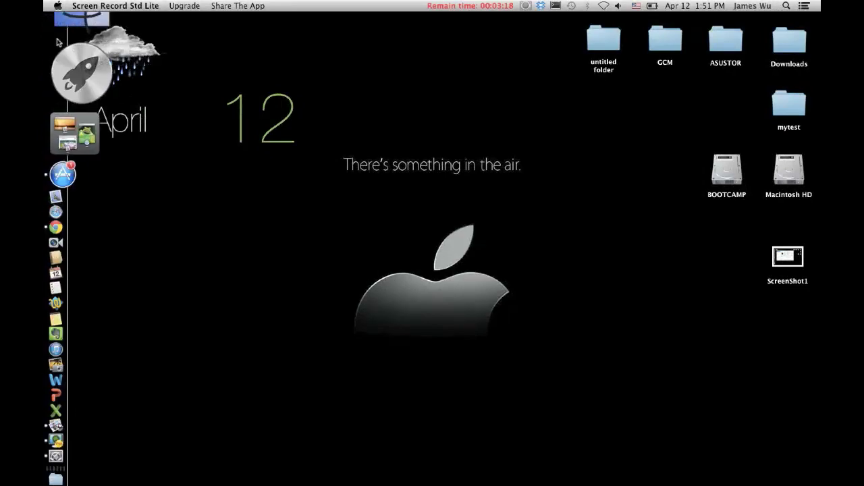
left_click(78, 36)
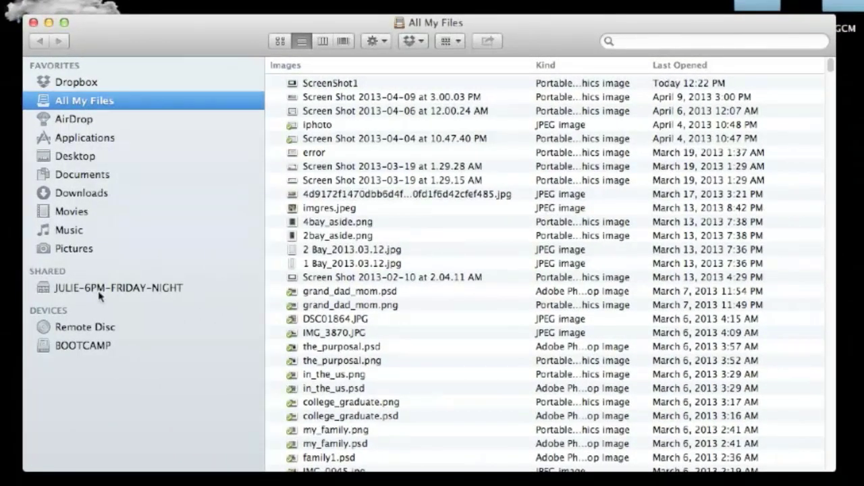
left_click(100, 290)
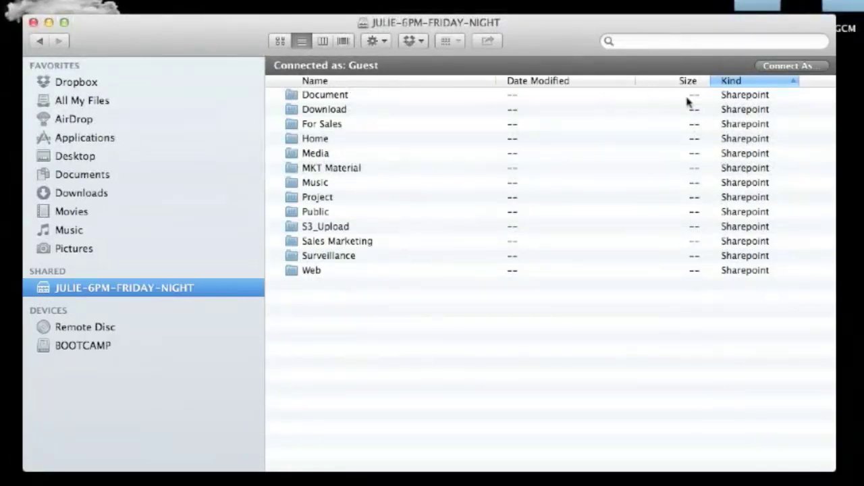
left_click(797, 67)
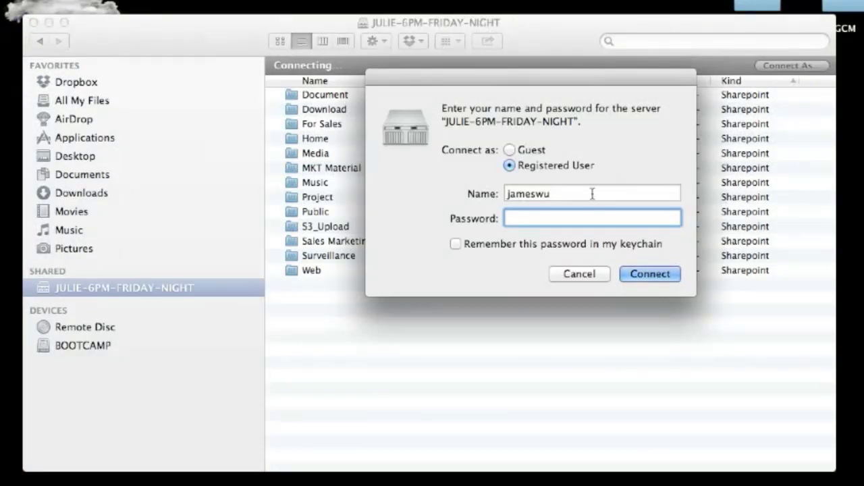
left_click_drag(594, 193, 474, 196)
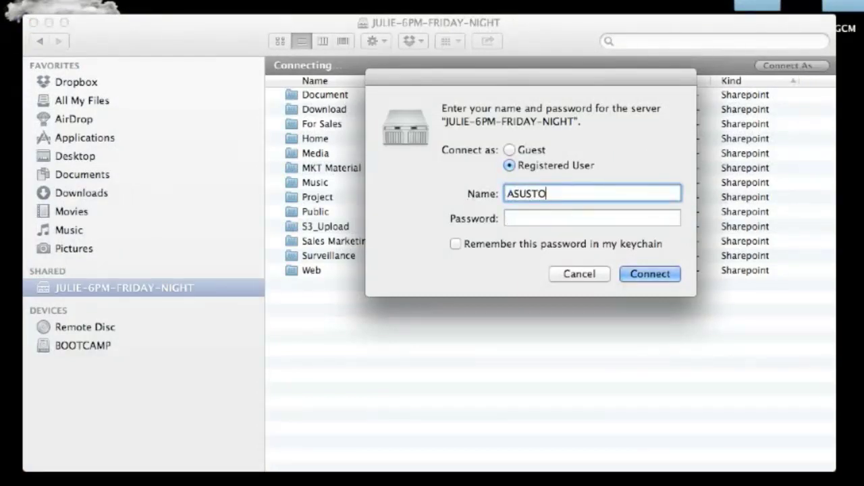
key("Tab")
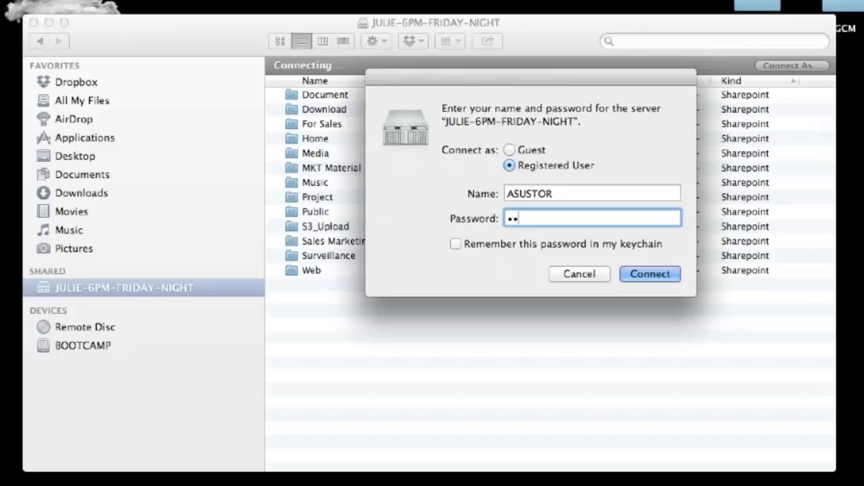
left_click(640, 275)
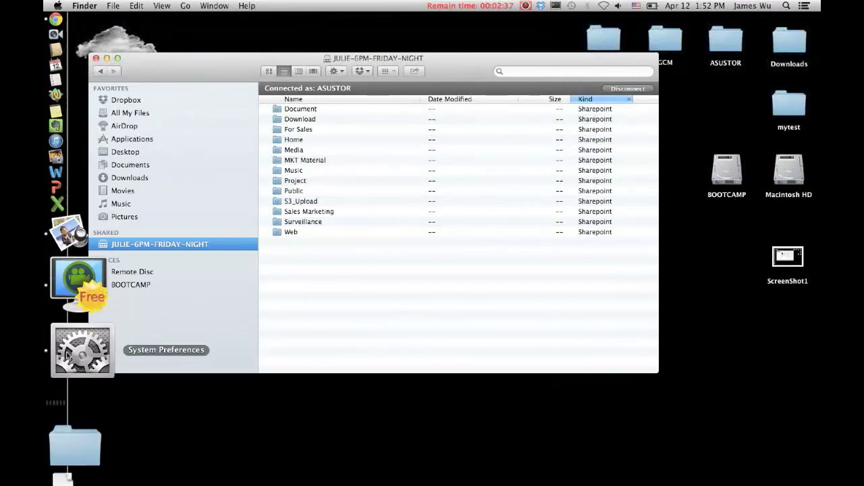
Step: Show the Login Items tab of Users & Groups in System Preferences
left_click(77, 355)
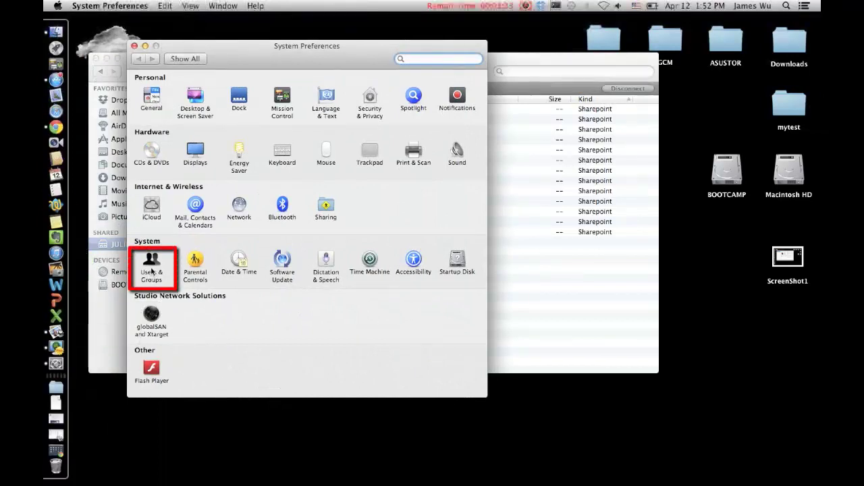
left_click(150, 267)
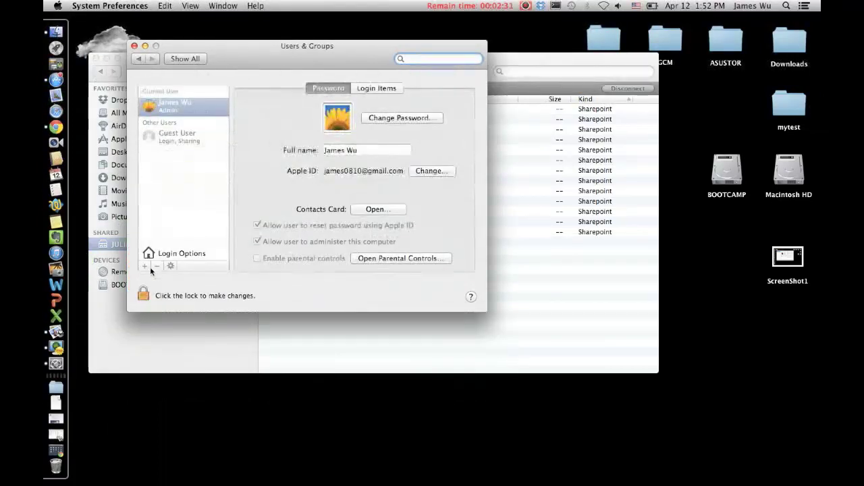
left_click(376, 91)
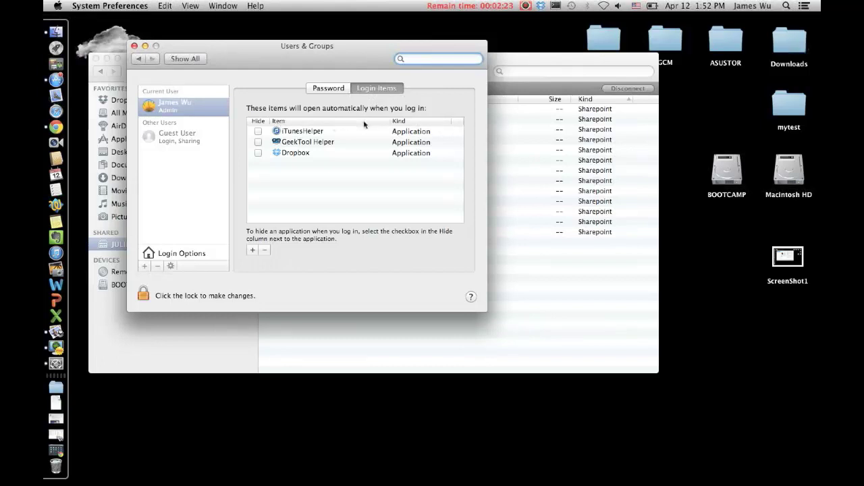
Step: Add the NAS's Media volume as a login item
left_click(253, 249)
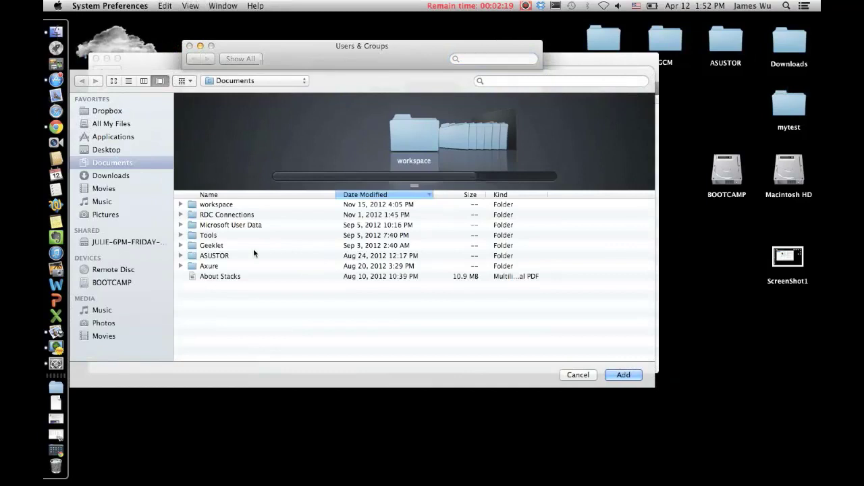
left_click(128, 242)
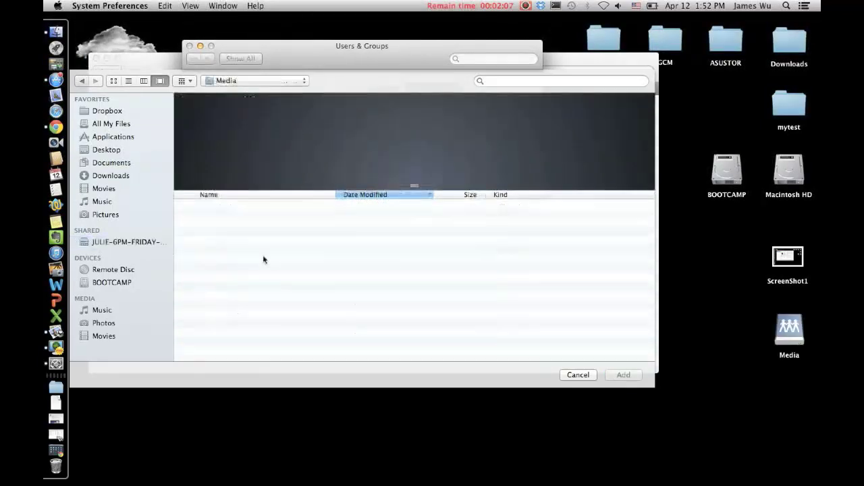
left_click(626, 375)
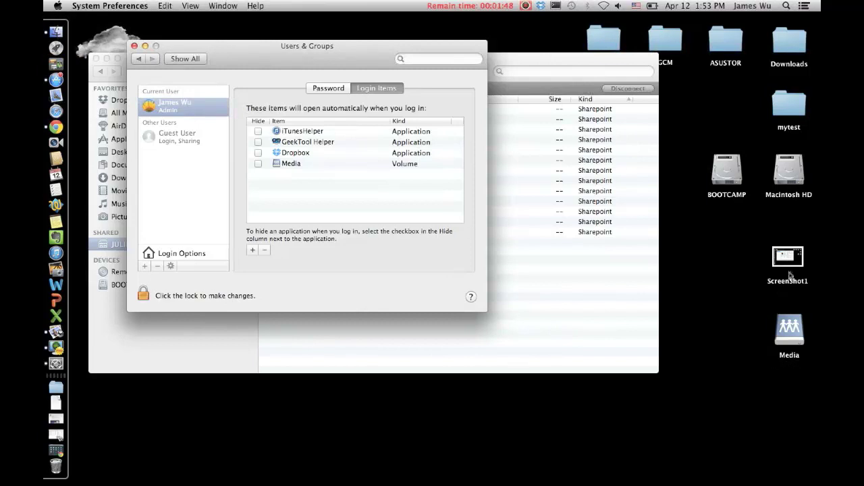
Step: Copy ScreenShot1 to the Media volume and confirm it in ADM File Explorer's Media folder
left_click_drag(789, 262, 791, 328)
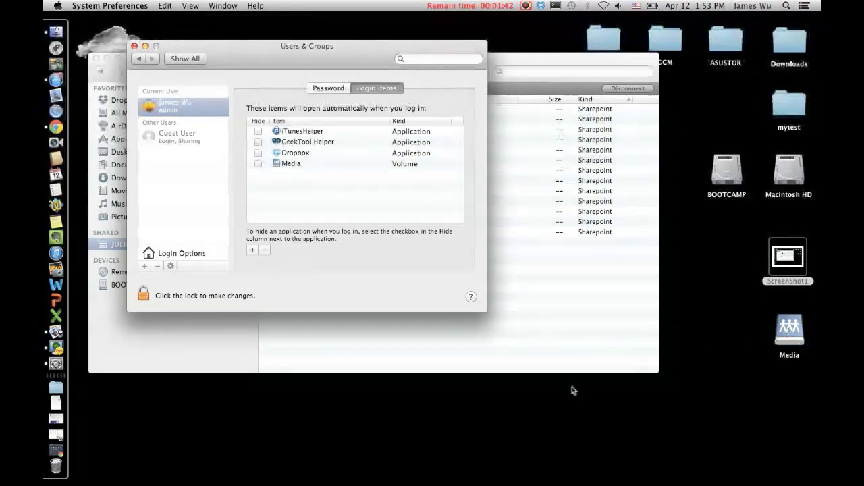
left_click(93, 463)
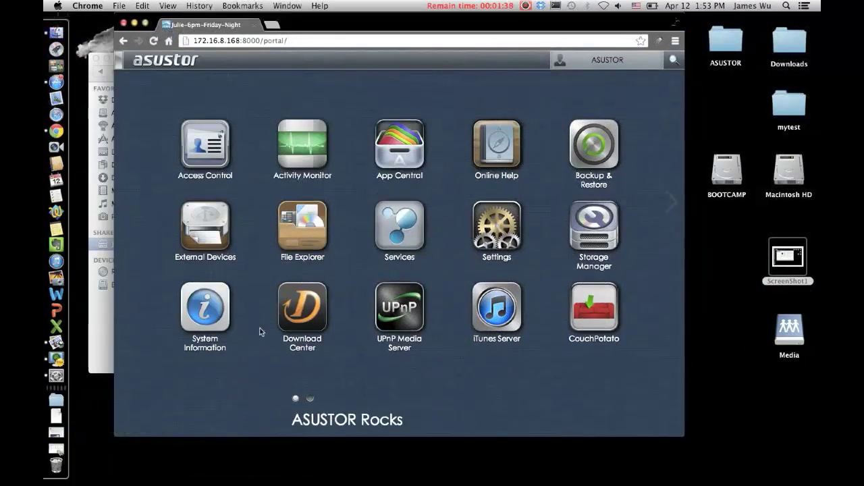
left_click(306, 234)
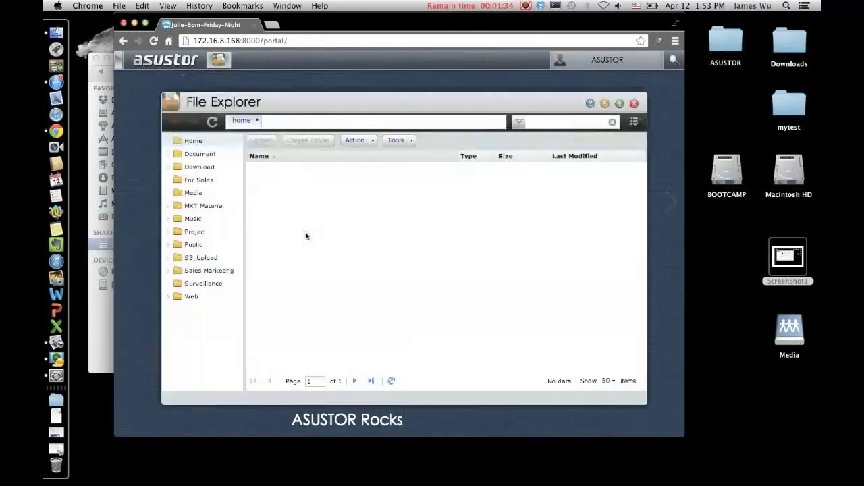
left_click(196, 193)
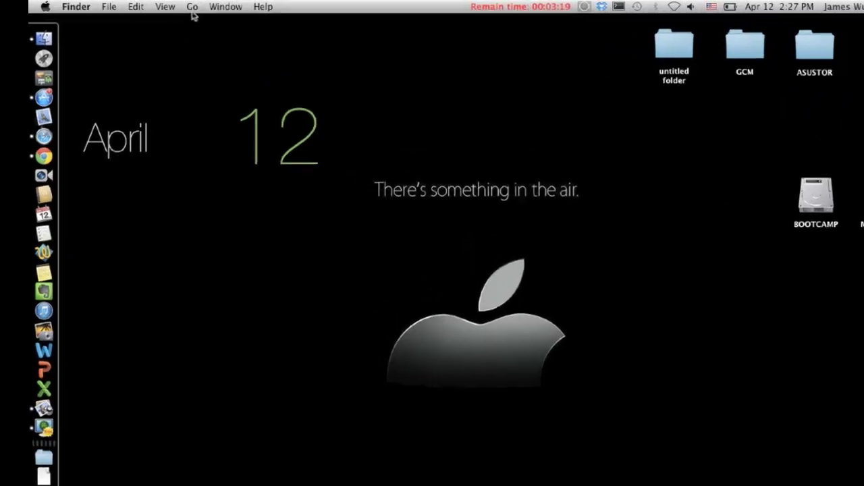
Step: Connect to server afp://169.254.1.2 via Go > Connect to Server
left_click(198, 14)
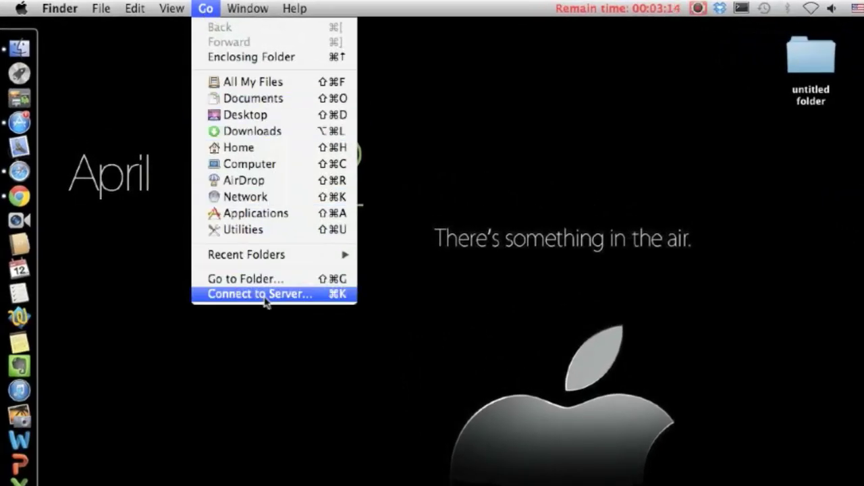
left_click(265, 295)
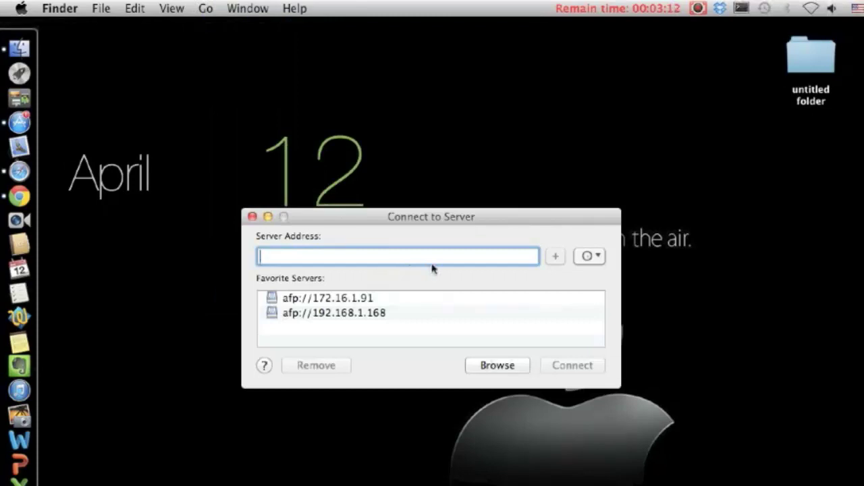
type("afp")
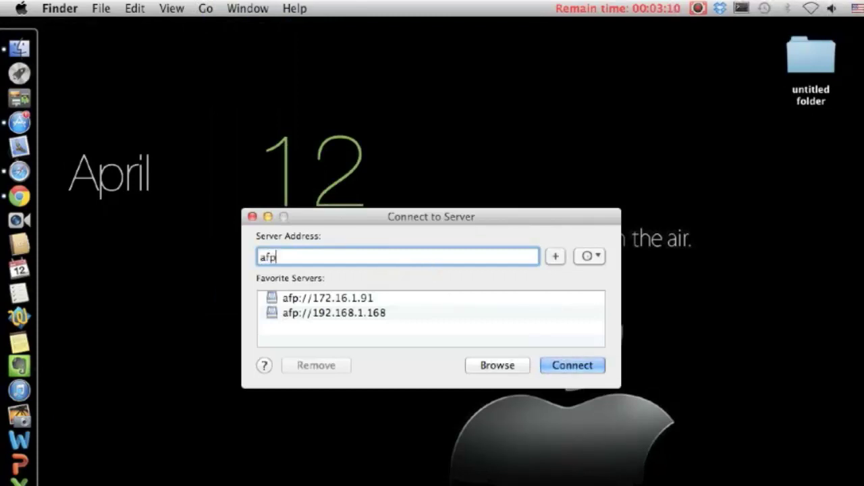
type(":")
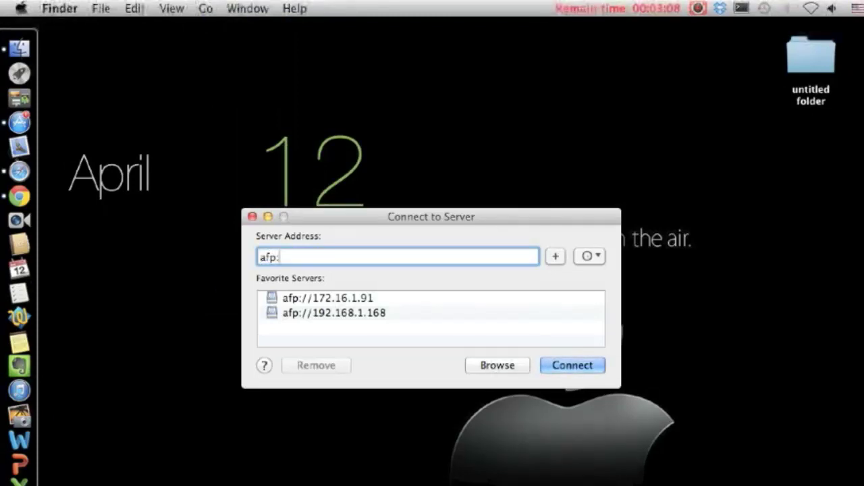
type("//1")
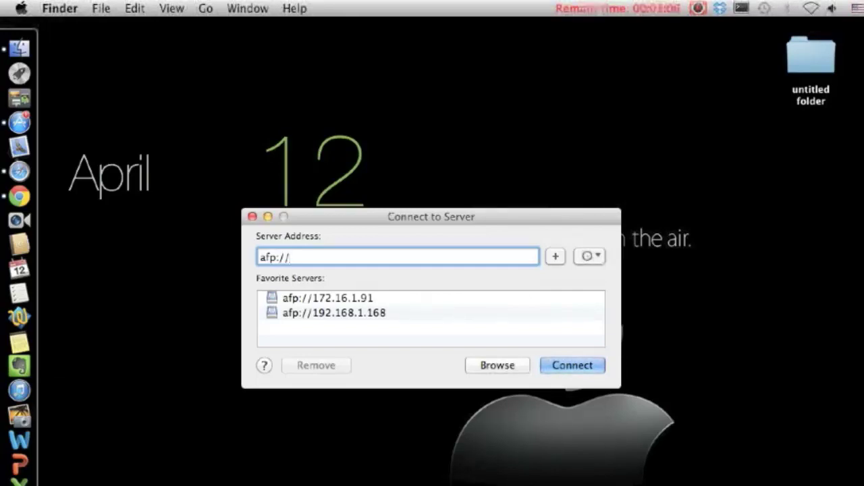
type("69")
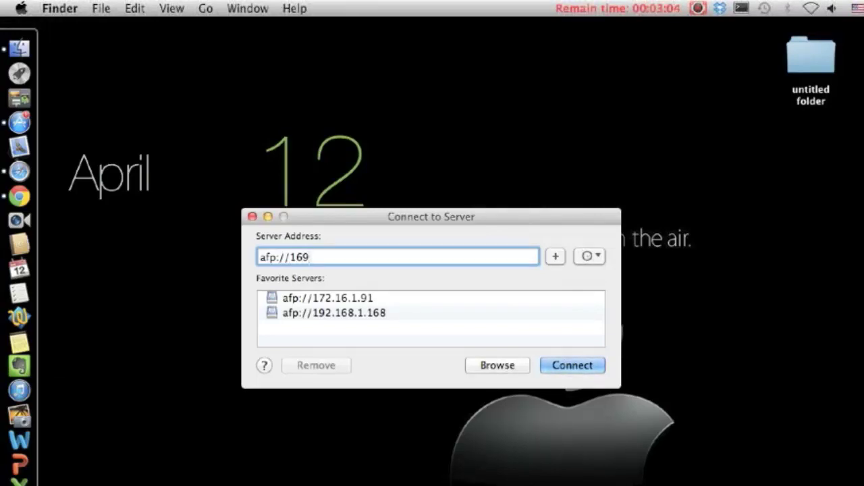
type(".2")
type("54")
type(".1.2")
left_click(572, 366)
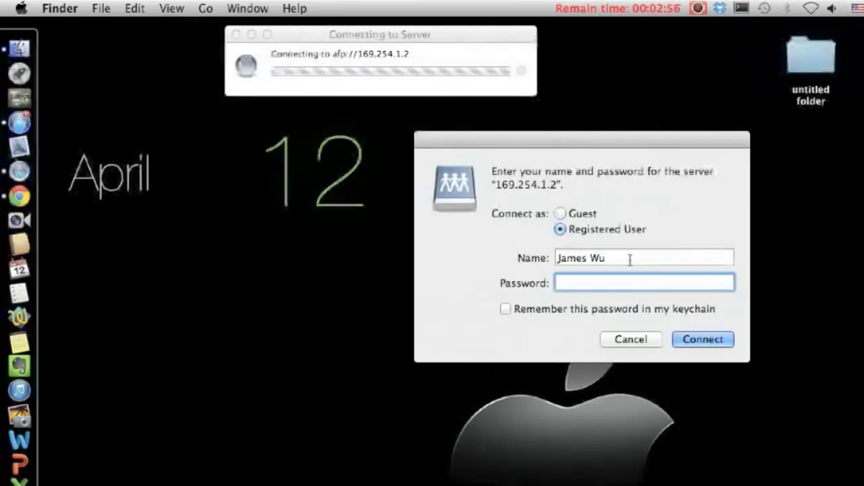